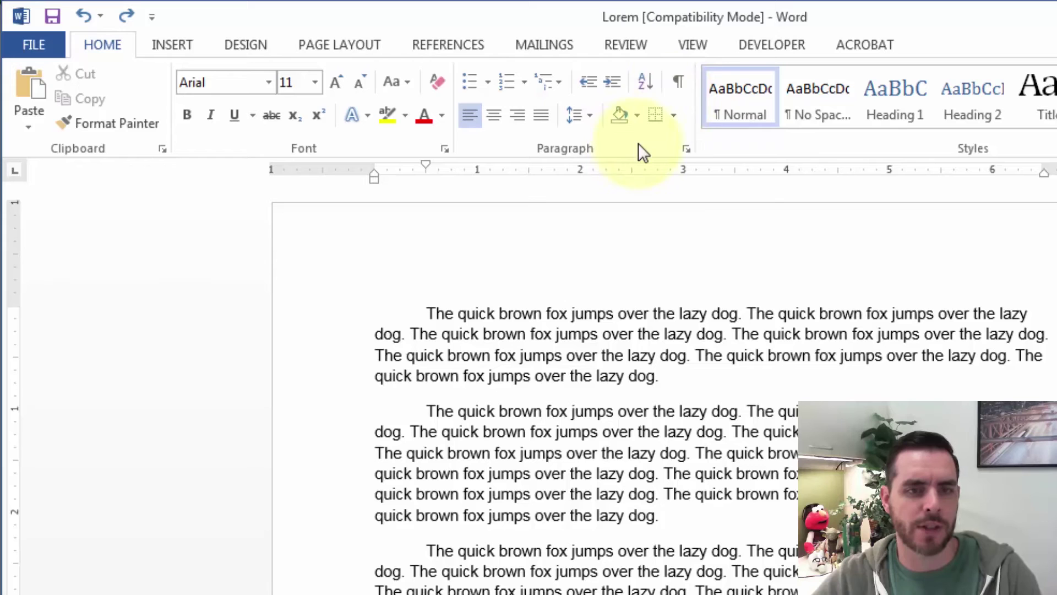
- Turn on Show/Hide ¶ formatting marks and place the cursor at the end of paragraph two
click(679, 82)
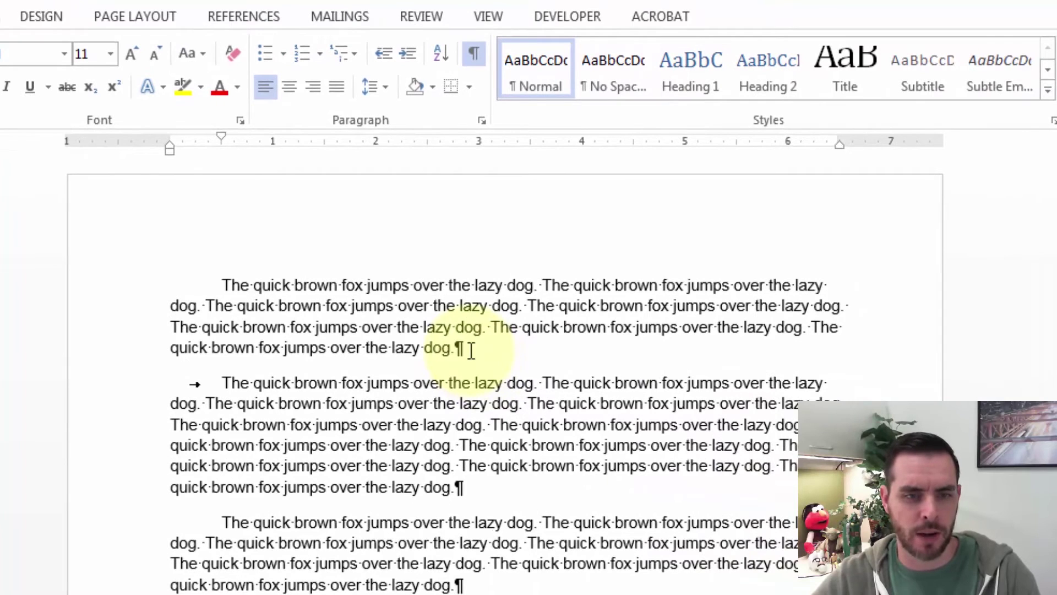
click(472, 489)
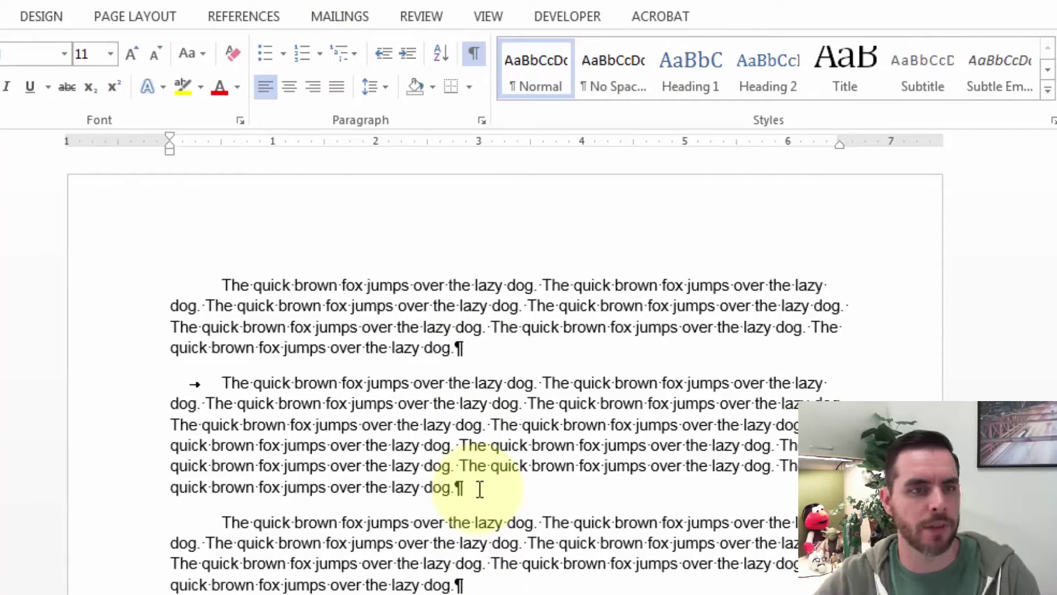
- Insert a Page break from the Page Layout Breaks menu after paragraph two
click(123, 18)
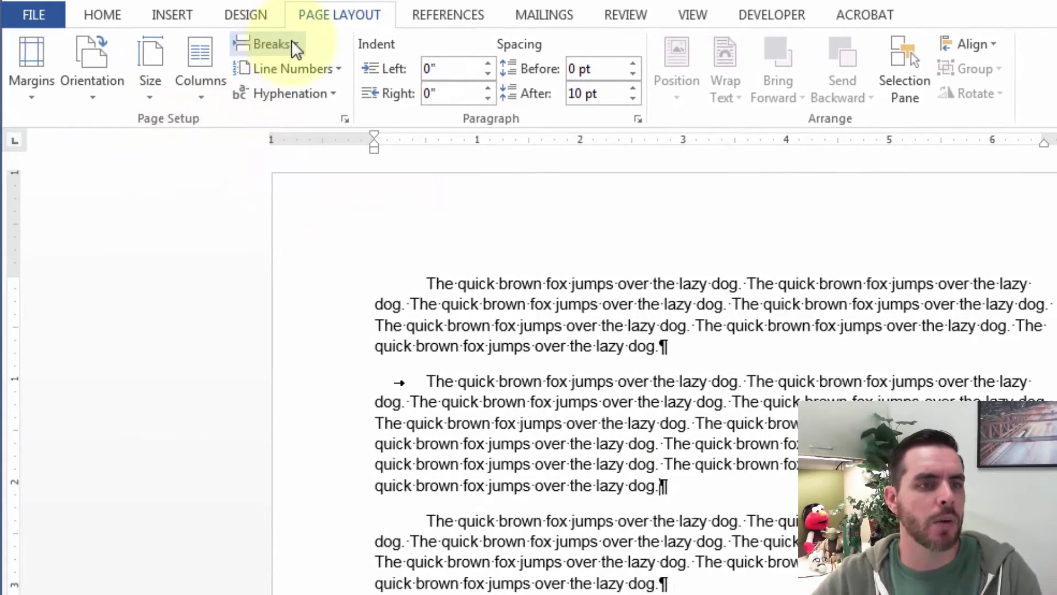
click(295, 45)
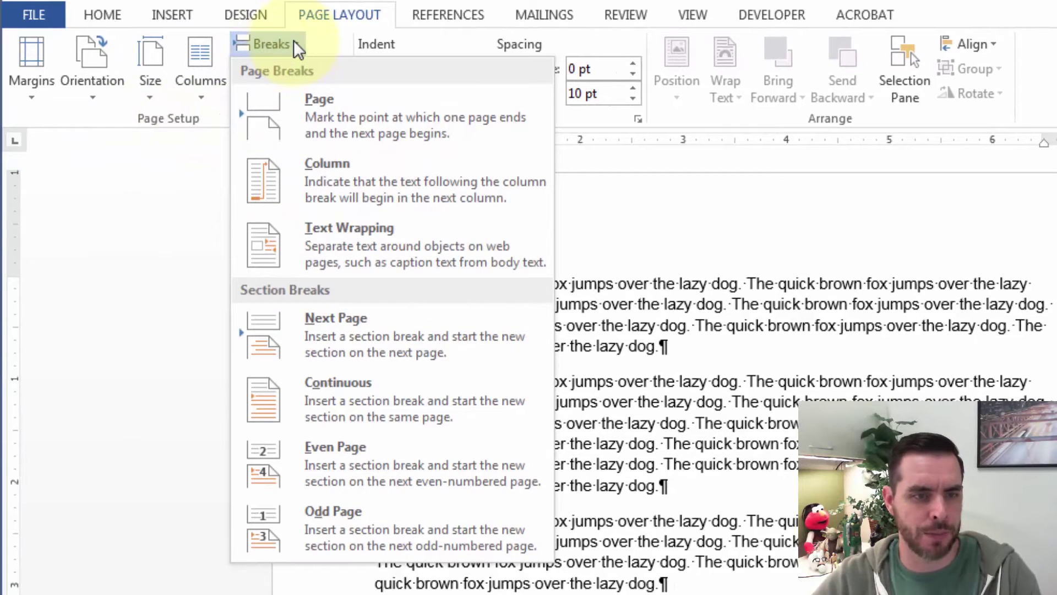
click(352, 108)
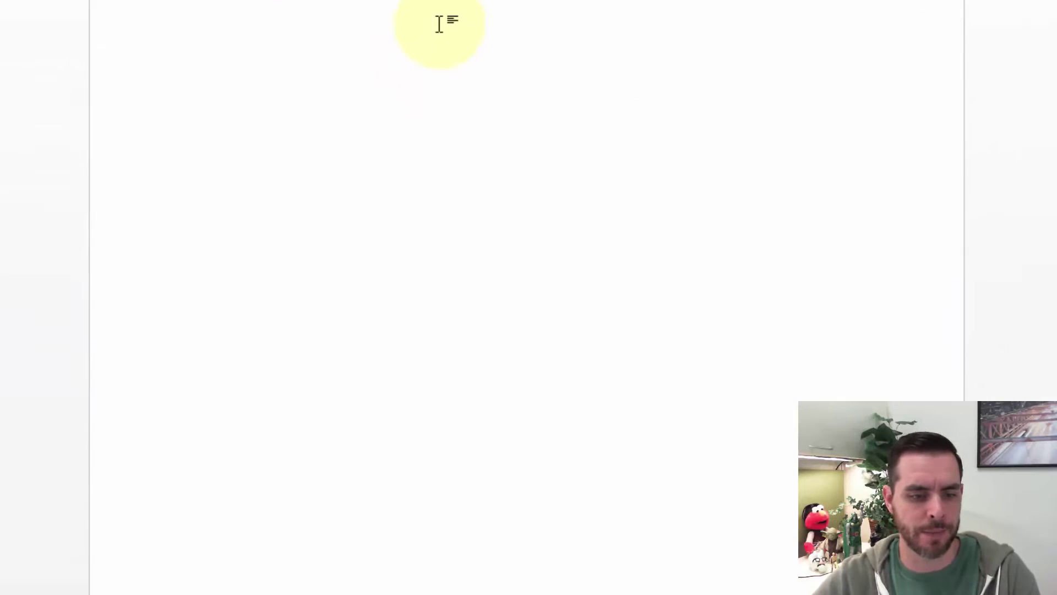
scroll(423, 419, down, 4)
scroll(414, 410, down, 2)
scroll(226, 339, down, 2)
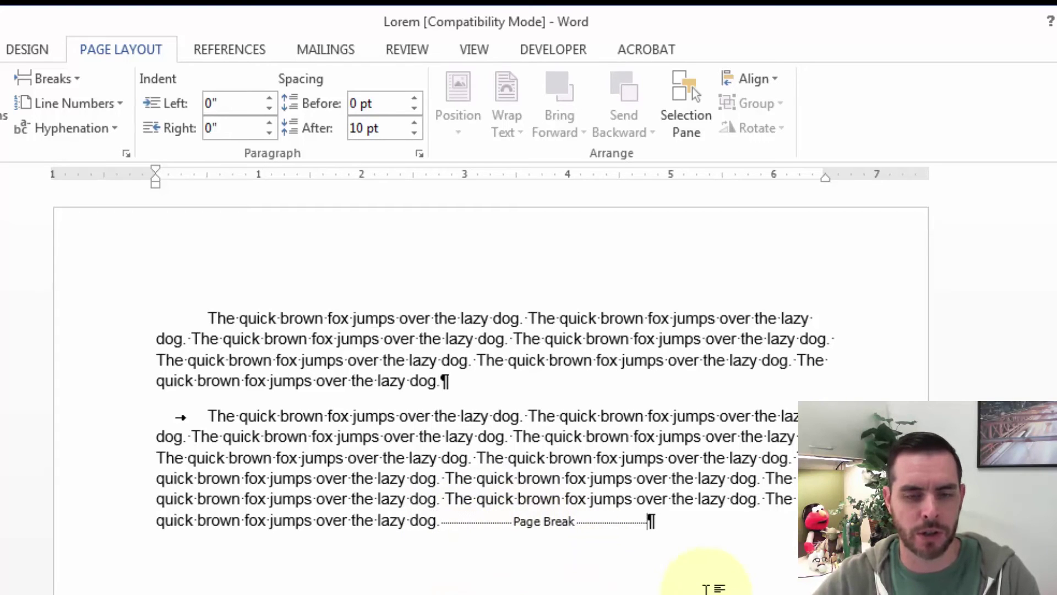
scroll(705, 588, down, 5)
scroll(705, 588, down, 5)
scroll(707, 588, down, 1)
scroll(706, 590, down, 5)
scroll(686, 590, down, 2)
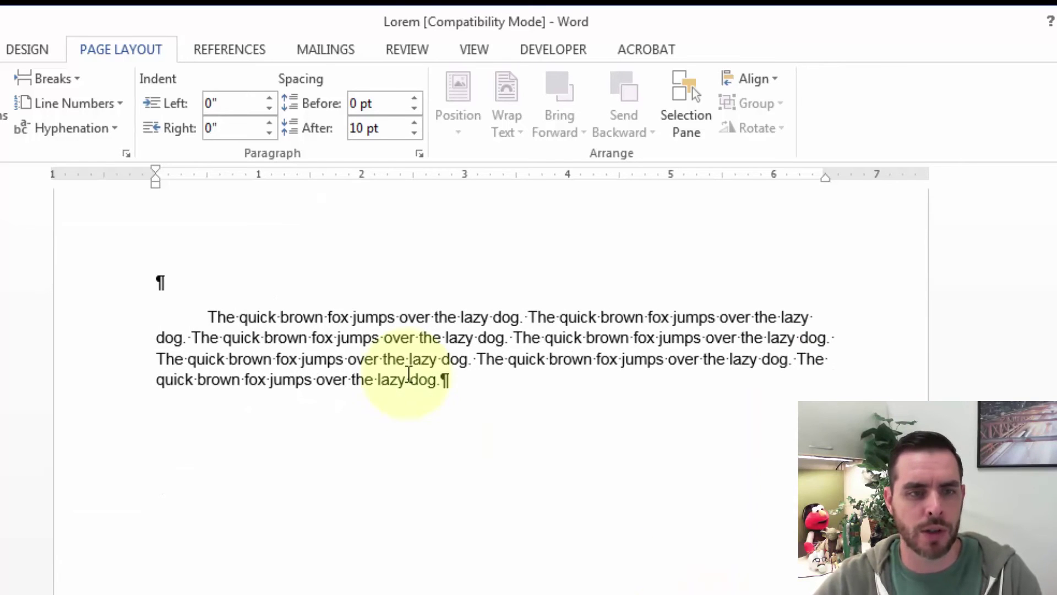
click(196, 281)
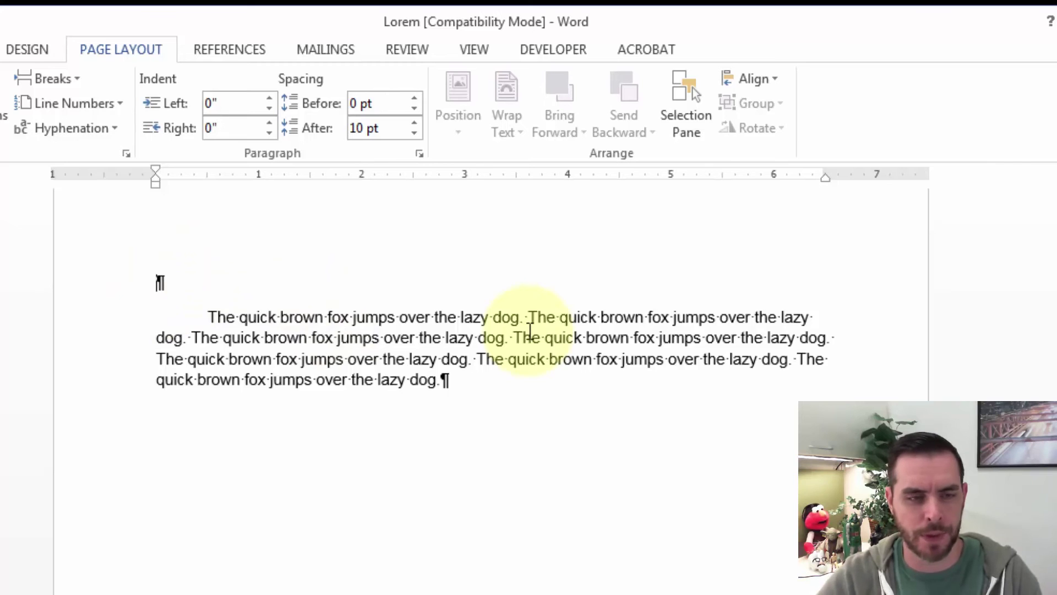
- Delete the page break after paragraph two and return to the document's top
key(BackSpace)
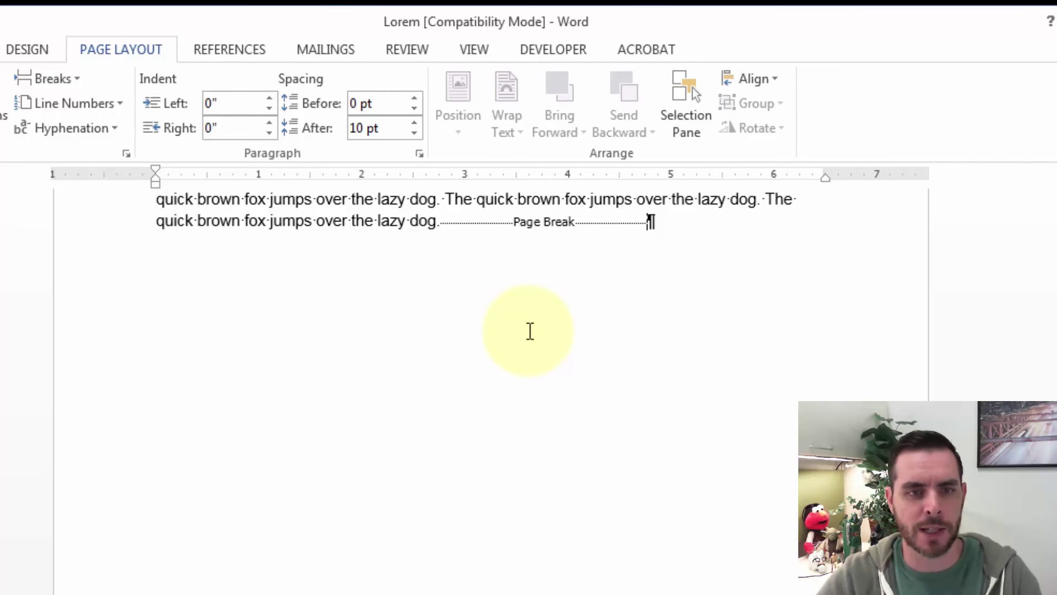
key(BackSpace)
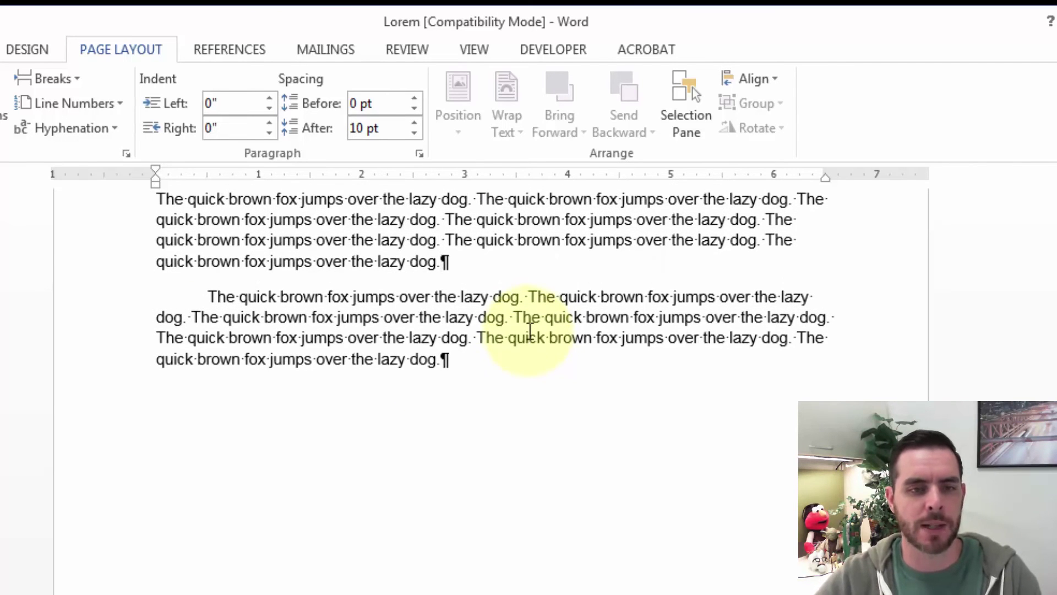
key(ctrl+z)
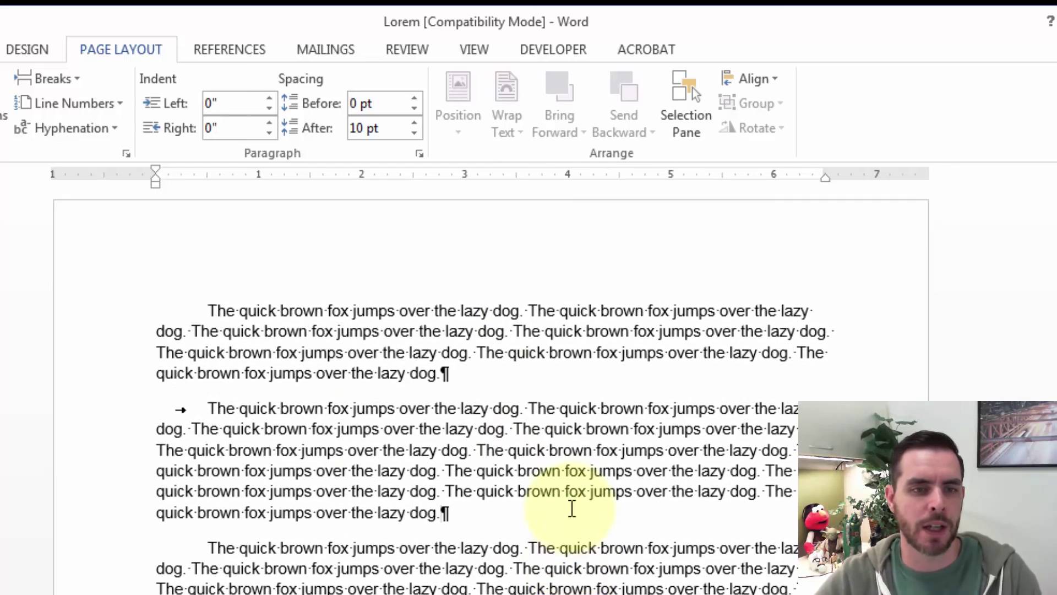